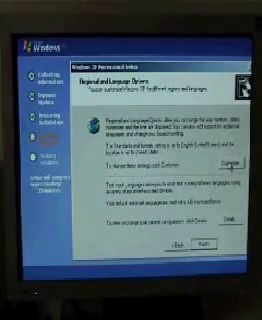
Set the regional format to English (Australia) and the location to Australia, and apply them
left_click(231, 165)
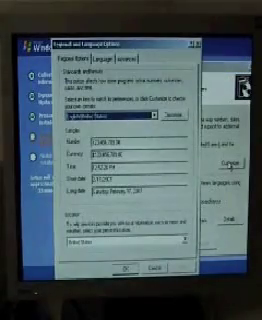
left_click(154, 115)
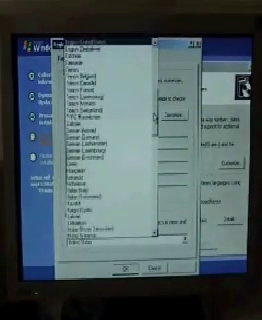
scroll(105, 140, "up", 3)
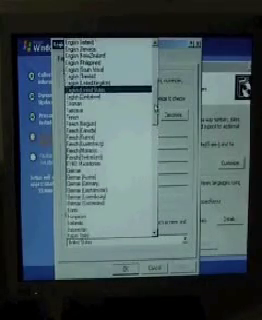
scroll(105, 140, "up", 1)
scroll(105, 140, "up", 1)
scroll(105, 140, "up", 1)
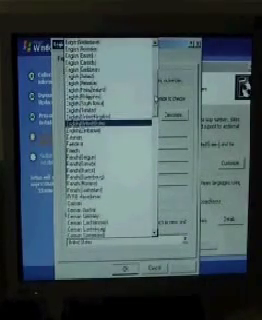
scroll(105, 140, "up", 1)
left_click(100, 57)
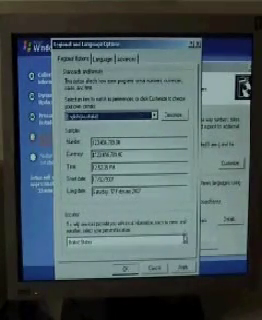
left_click(185, 240)
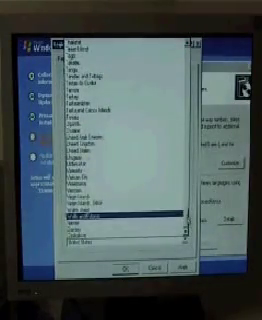
scroll(120, 140, "up", 5)
scroll(120, 140, "up", 3)
scroll(120, 140, "up", 3)
scroll(120, 140, "up", 3)
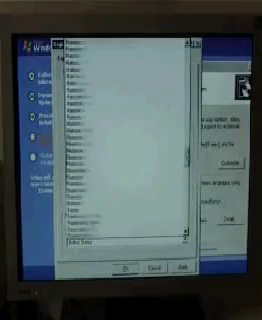
scroll(120, 140, "up", 3)
scroll(120, 140, "up", 3)
scroll(120, 140, "up", 3)
scroll(120, 140, "up", 3)
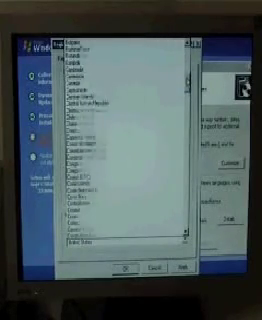
scroll(120, 140, "up", 3)
scroll(120, 140, "up", 5)
scroll(120, 140, "down", 2)
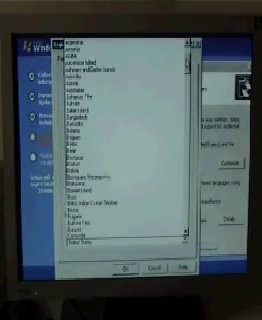
left_click(90, 75)
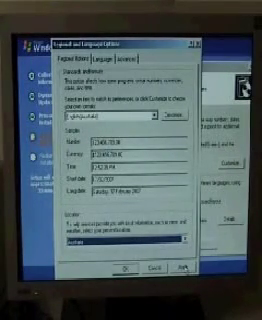
left_click(181, 267)
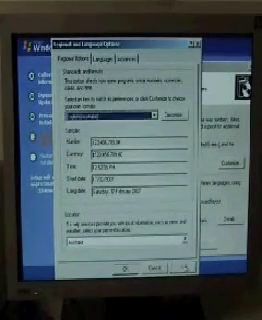
left_click(125, 268)
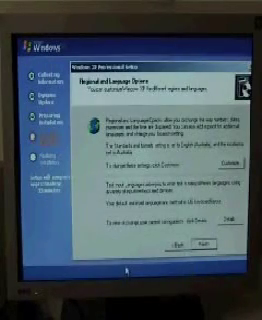
Enter the owner name and the 25-character product key
left_click(206, 244)
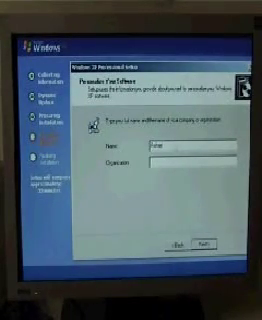
left_click(205, 245)
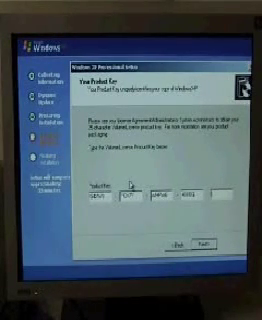
type("B")
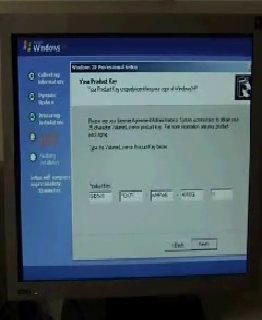
type("8")
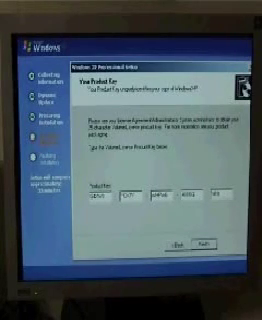
type("H")
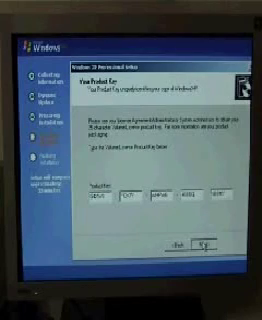
left_click(204, 244)
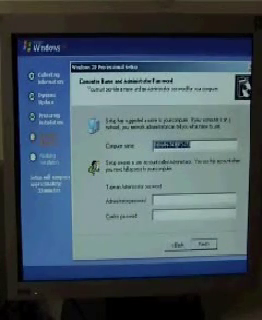
Accept the computer name page and choose the (GMT+08:00) Perth time zone
left_click(203, 247)
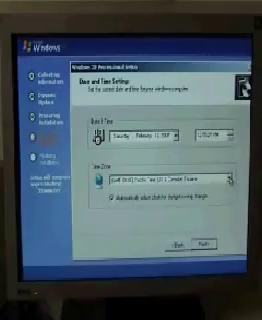
left_click(229, 180)
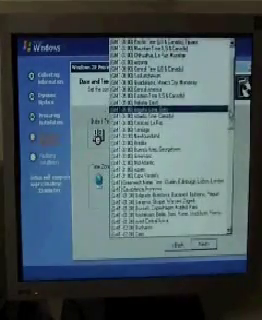
scroll(170, 150, "down", 3)
scroll(170, 150, "down", 3)
scroll(170, 150, "down", 3)
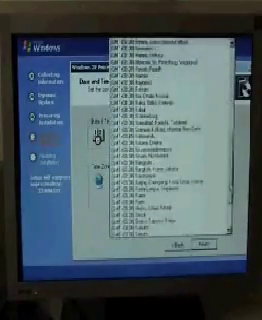
scroll(170, 150, "down", 1)
scroll(170, 150, "down", 1)
scroll(170, 150, "down", 1)
scroll(170, 150, "down", 1)
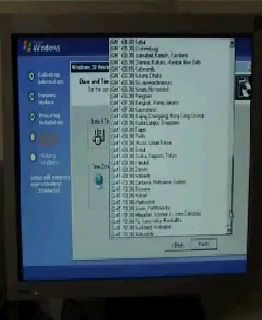
scroll(170, 150, "up", 1)
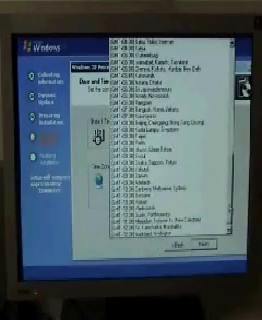
left_click(157, 143)
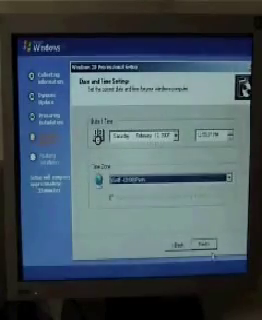
left_click(204, 246)
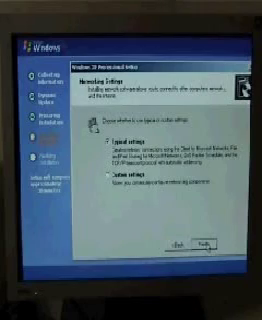
Keep Typical networking settings and the default WORKGROUP workgroup
left_click(206, 246)
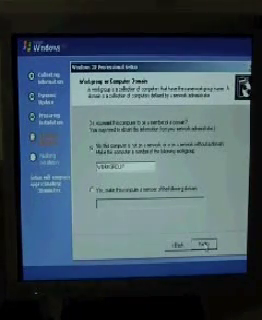
left_click(204, 244)
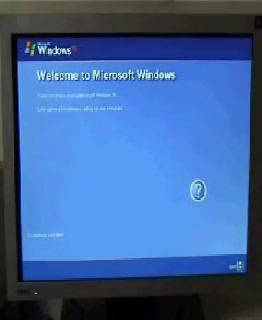
Pass the Welcome and Automatic Updates screens and submit the entered user name
key("Return")
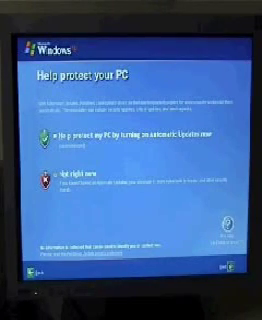
key("Return")
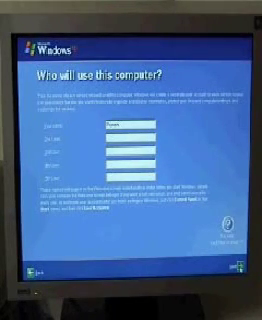
key("Return")
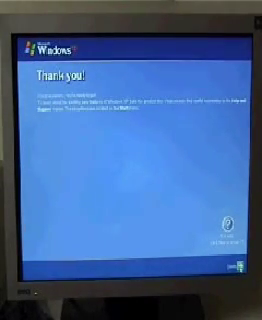